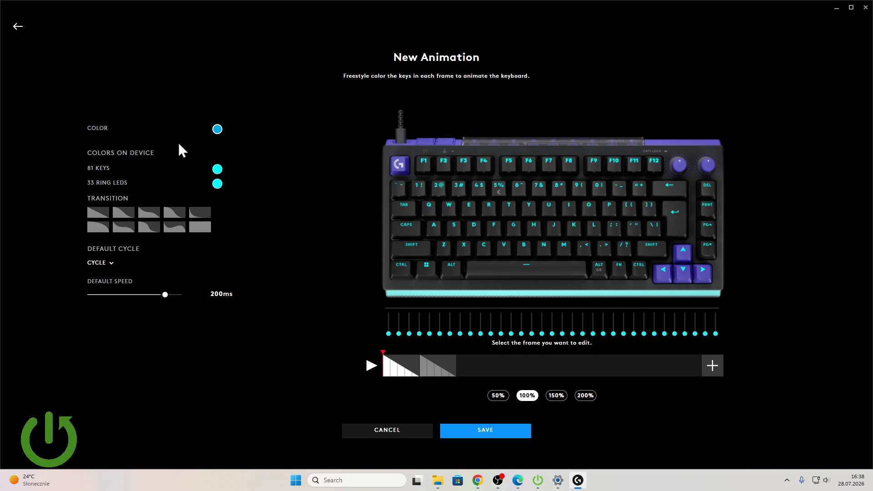
- Paint the W, E and R keys of the first frame with the Vibrant blue 00A9E0
click(218, 132)
click(217, 131)
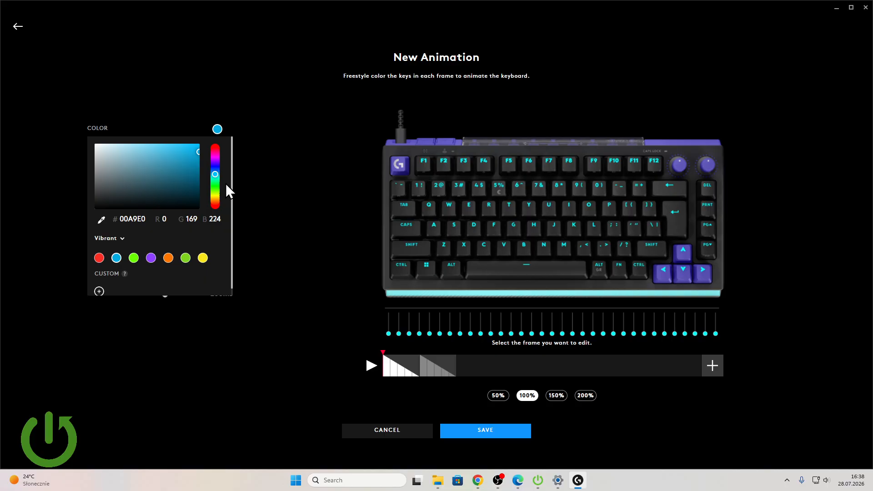
scroll(100, 252, down, 1)
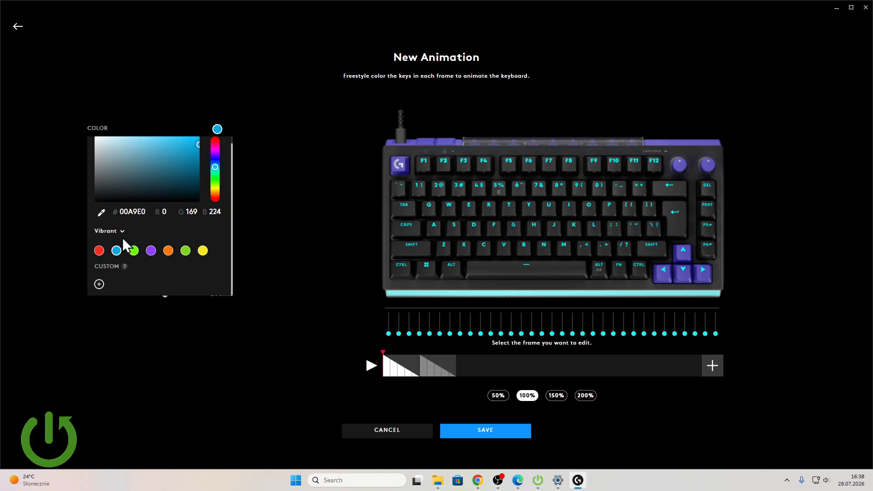
scroll(145, 244, up, 1)
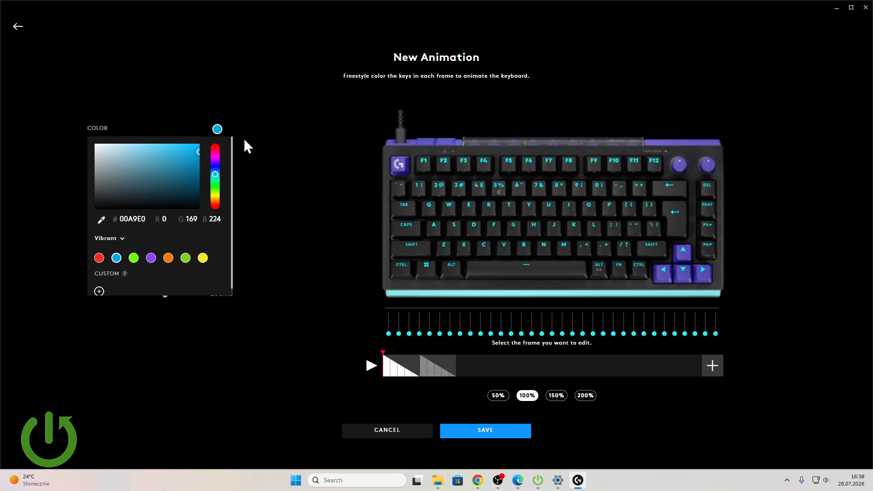
click(217, 130)
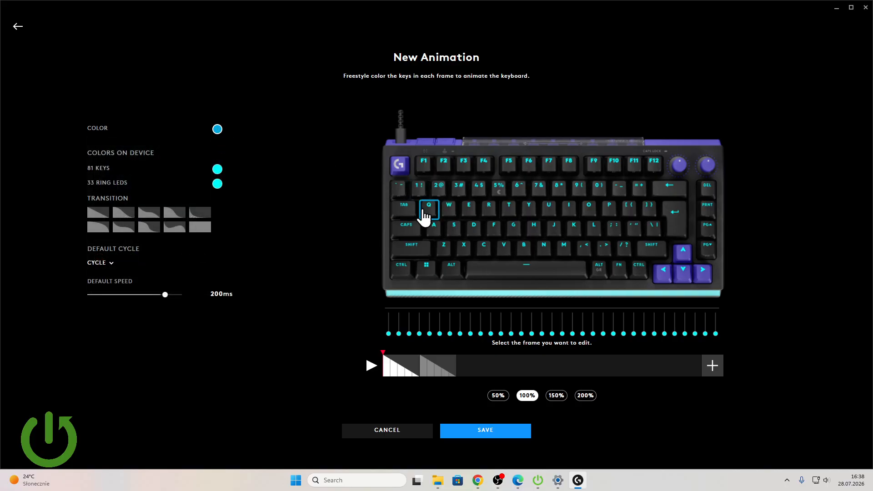
click(468, 215)
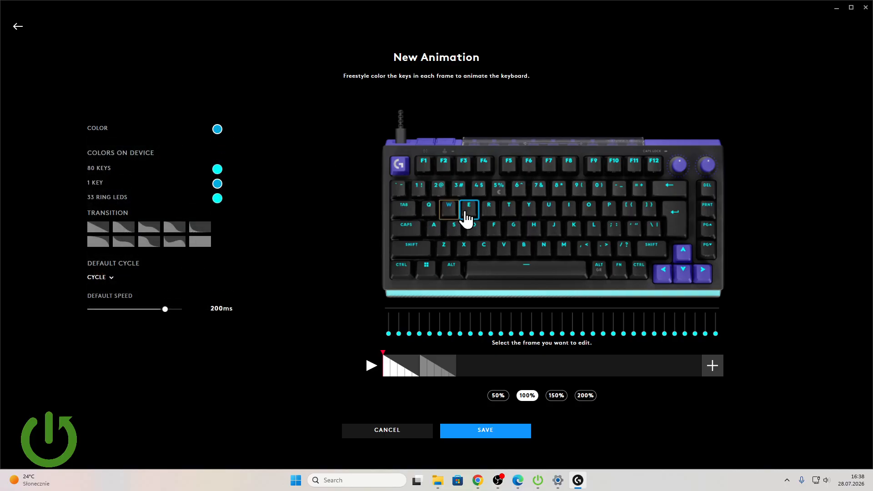
click(493, 217)
click(493, 225)
- Add two new frames to the end of the animation timeline and paste a copy of the third frame
click(419, 370)
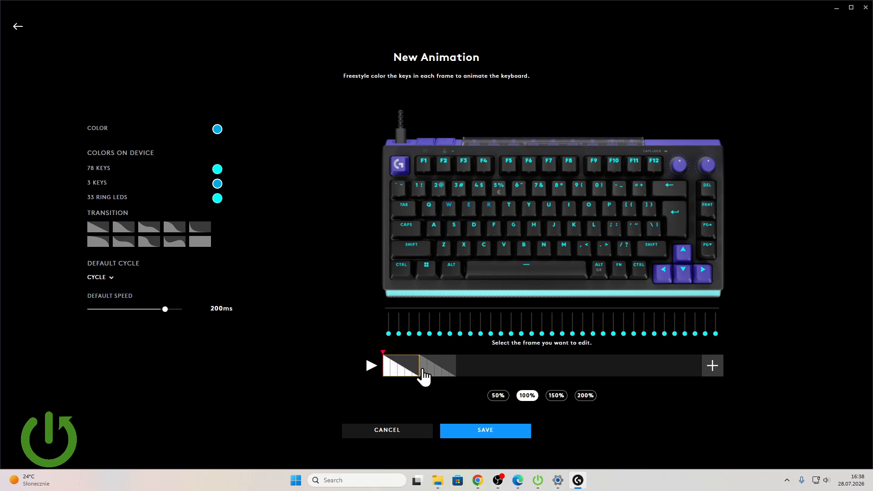
click(411, 365)
click(432, 365)
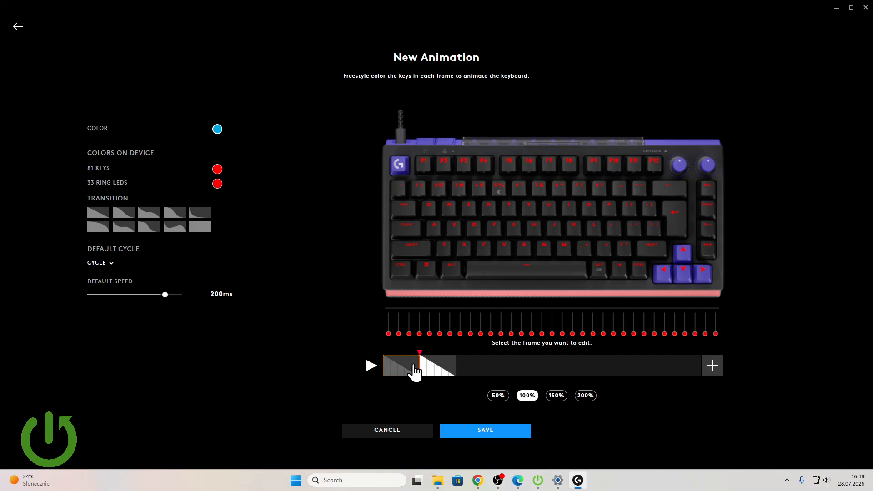
click(715, 366)
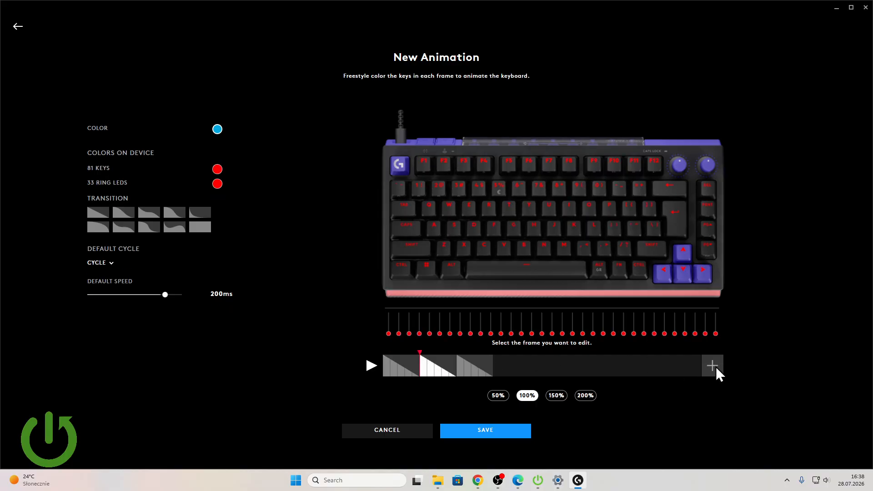
click(482, 366)
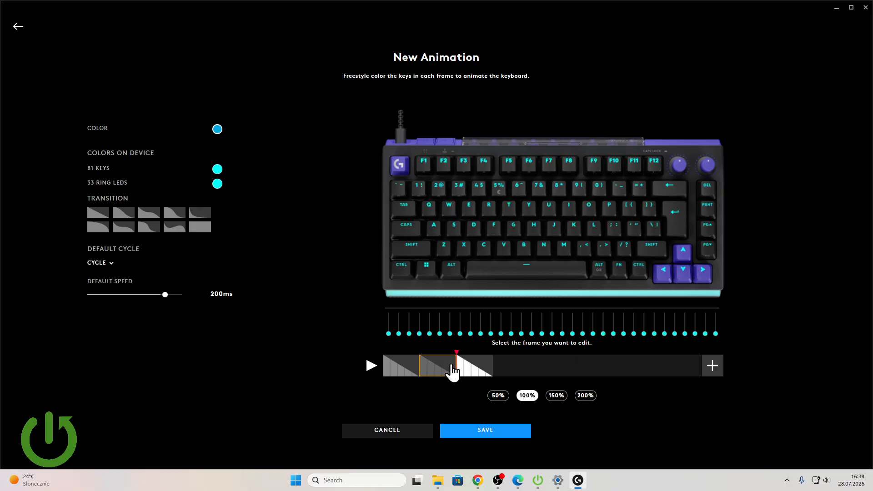
click(711, 368)
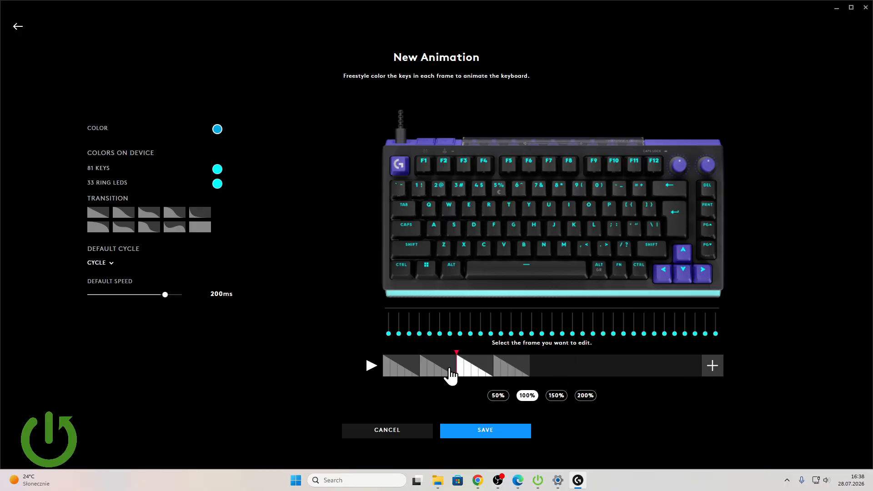
click(461, 372)
key(ctrl+v)
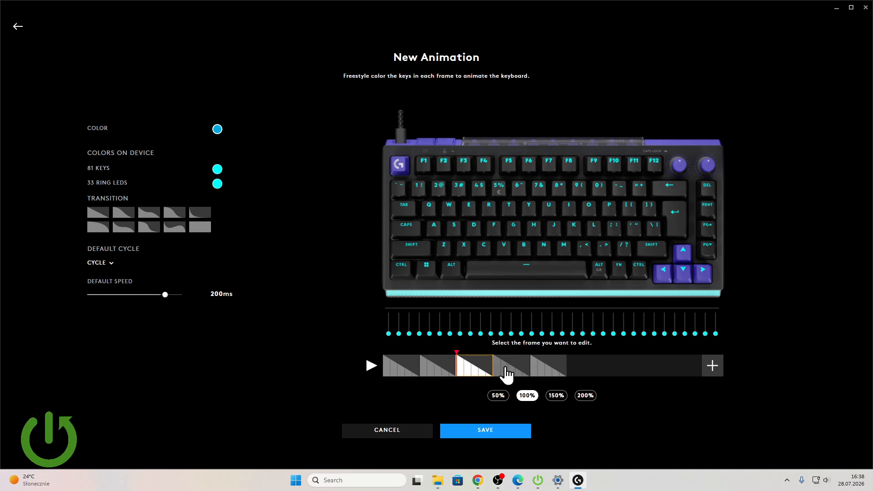
- Review the key colors of the individual frames along the animation timeline
click(536, 370)
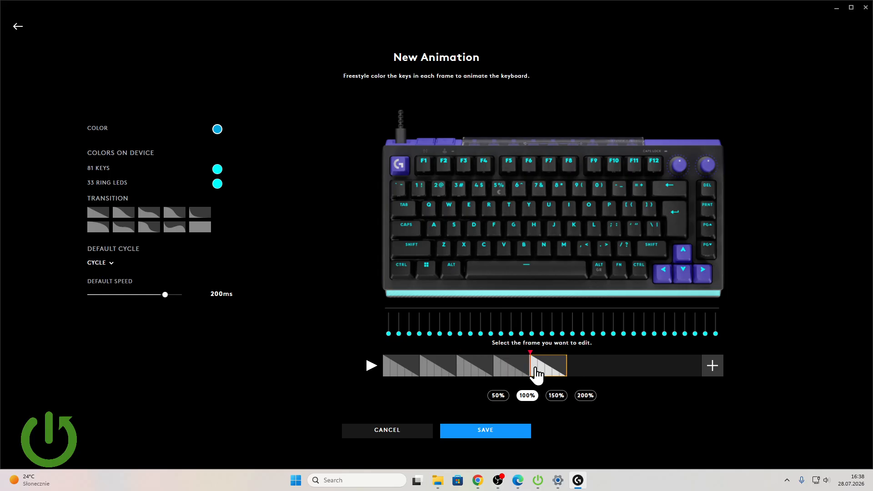
click(439, 368)
click(478, 368)
click(515, 369)
click(545, 368)
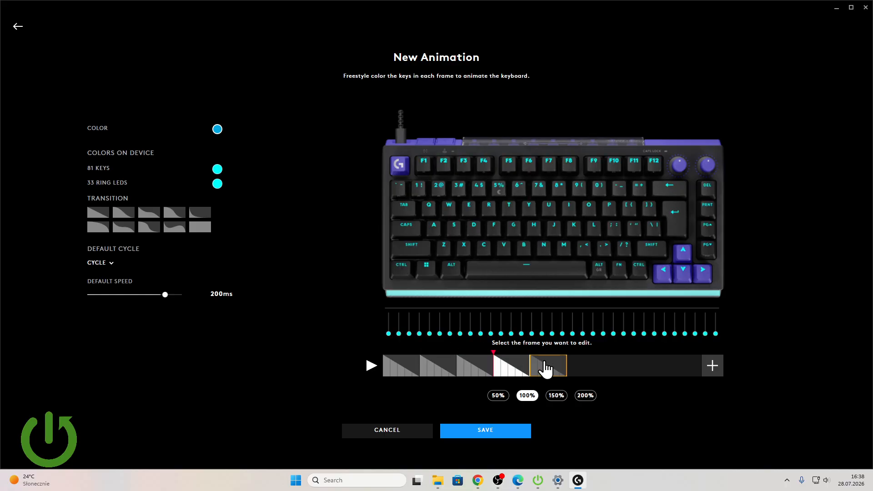
click(503, 366)
click(481, 370)
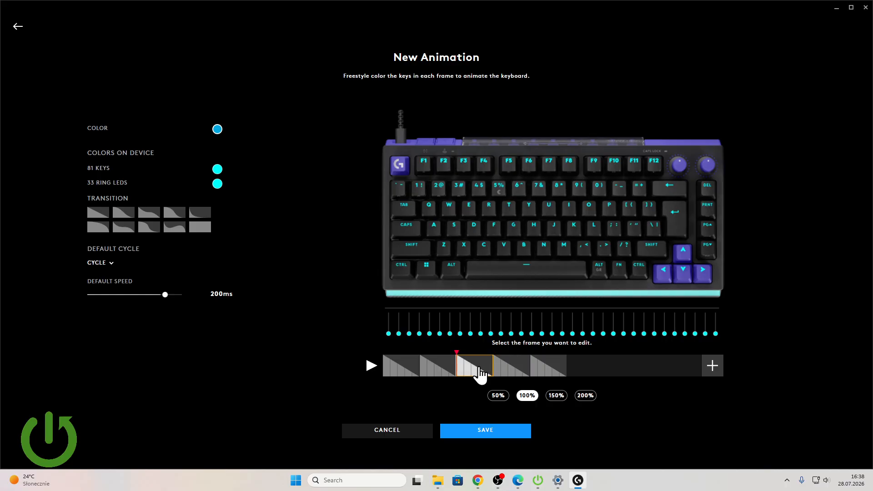
- Apply the wavy transition curve to the second frame and stretch that frame to about three times its length
click(437, 369)
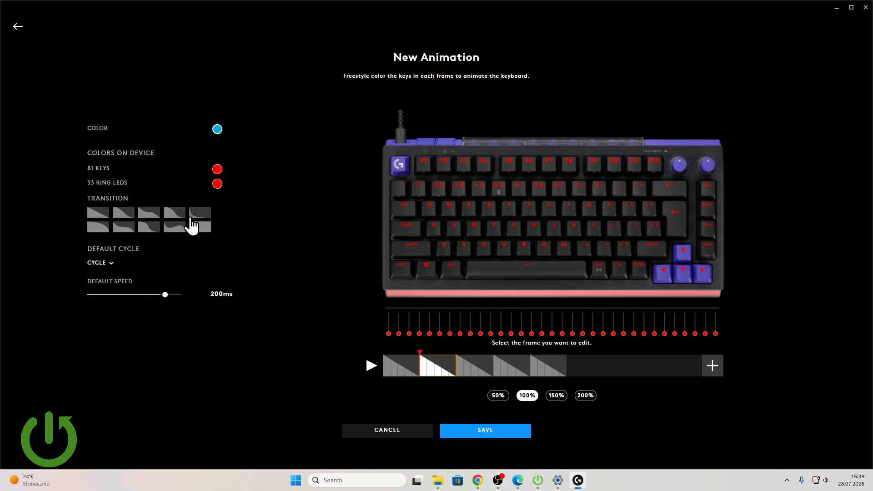
click(177, 229)
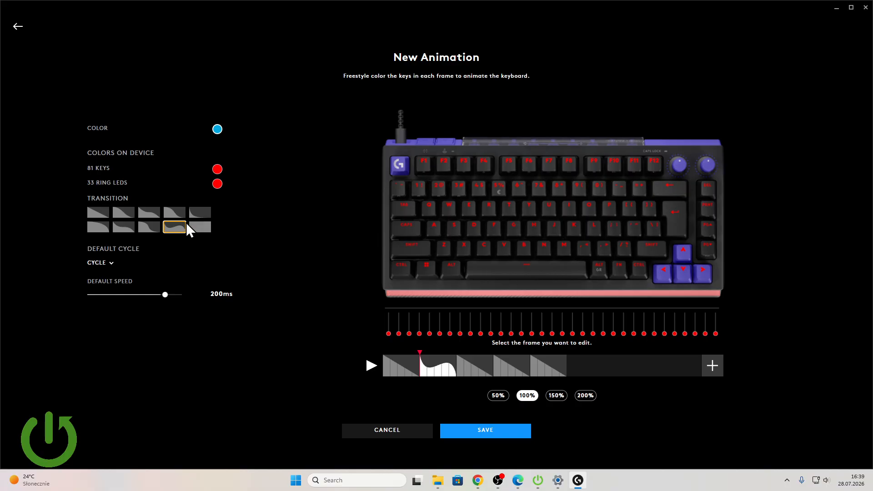
drag(455, 366, 682, 367)
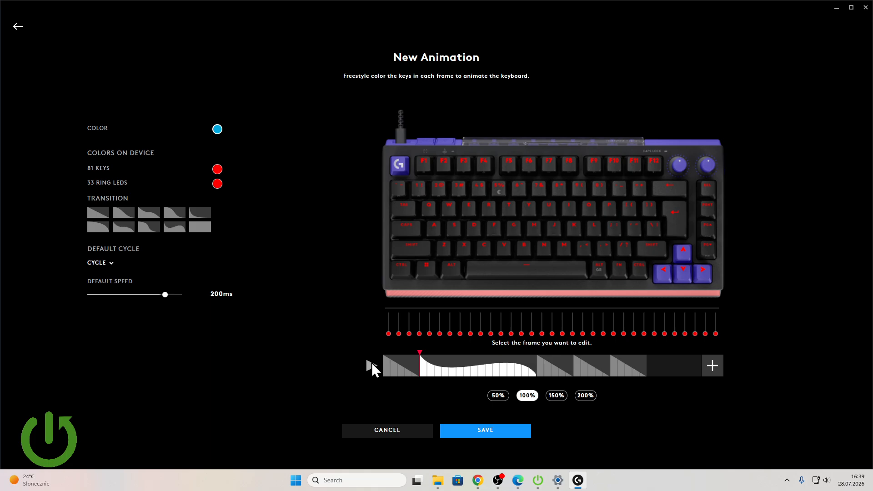
- Play a preview of the animation on the keyboard and stop it
click(371, 364)
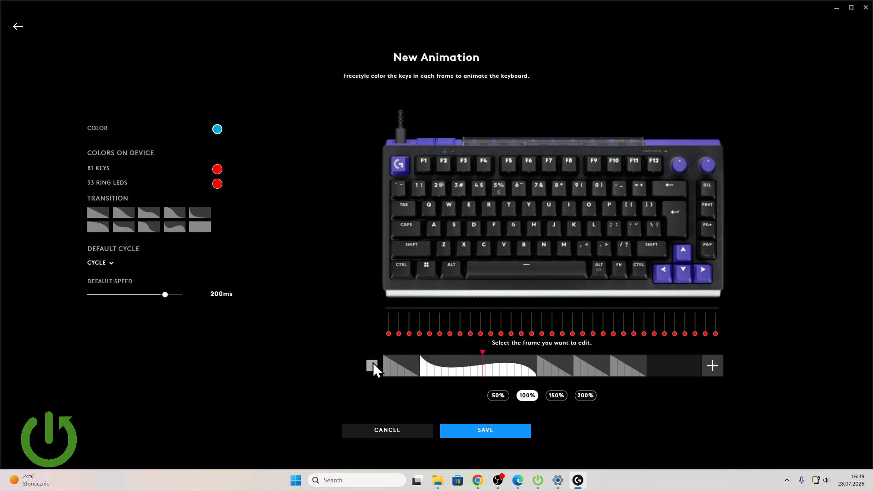
click(377, 365)
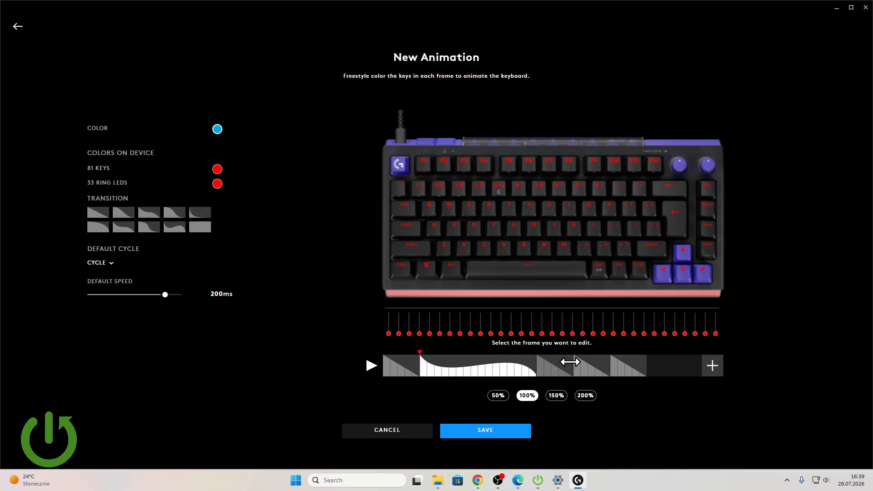
mouse_move(569, 362)
mouse_down()
mouse_move(552, 370)
mouse_move(575, 366)
mouse_up()
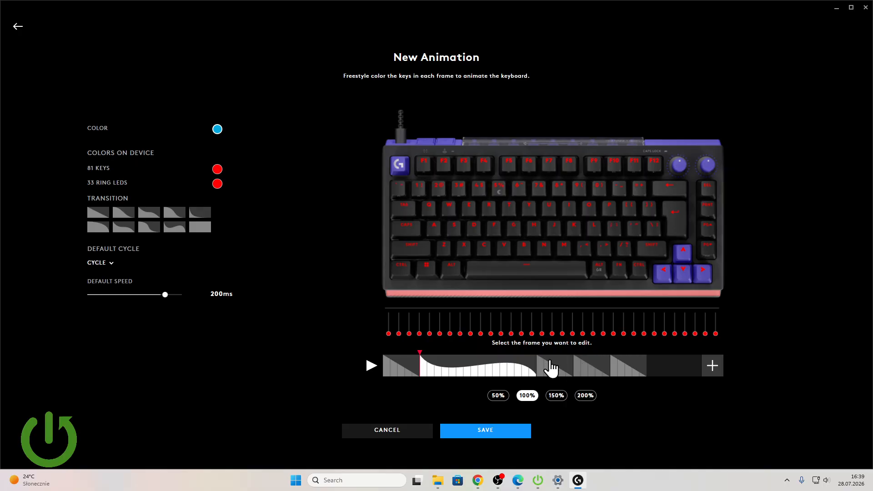
- Try Reverse Cycle and Bounce as the animation's default cycle
click(111, 269)
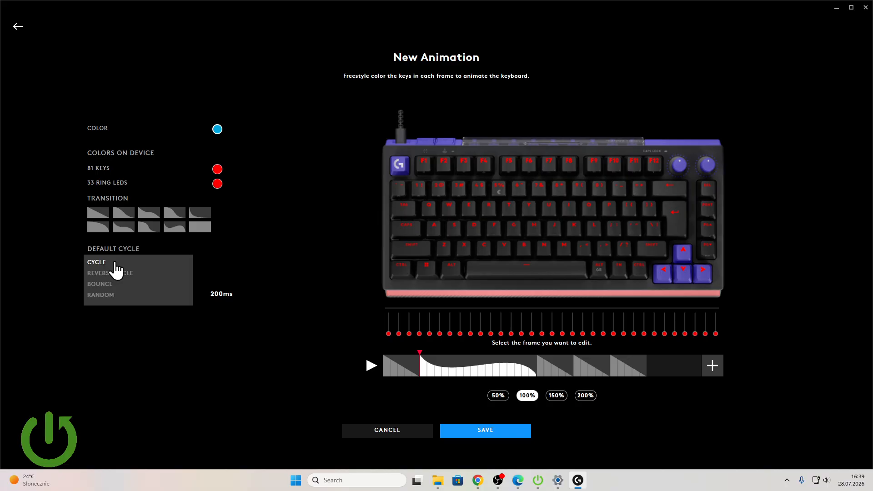
click(103, 265)
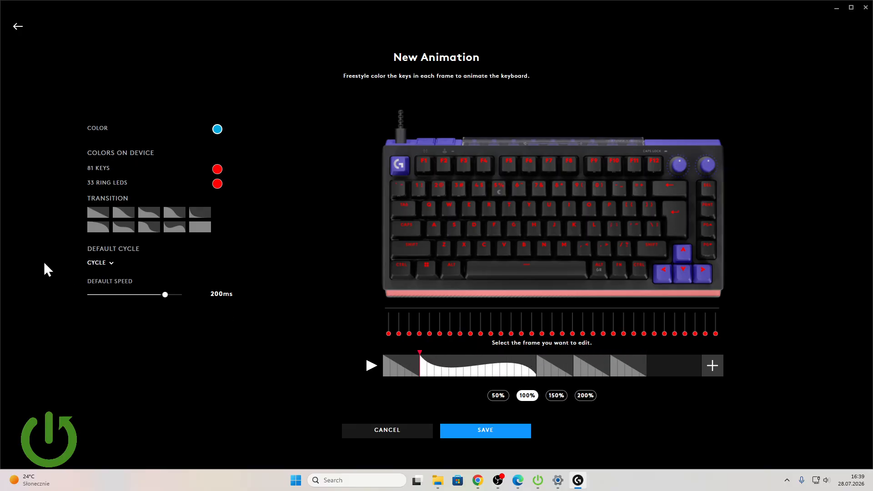
click(104, 263)
click(103, 273)
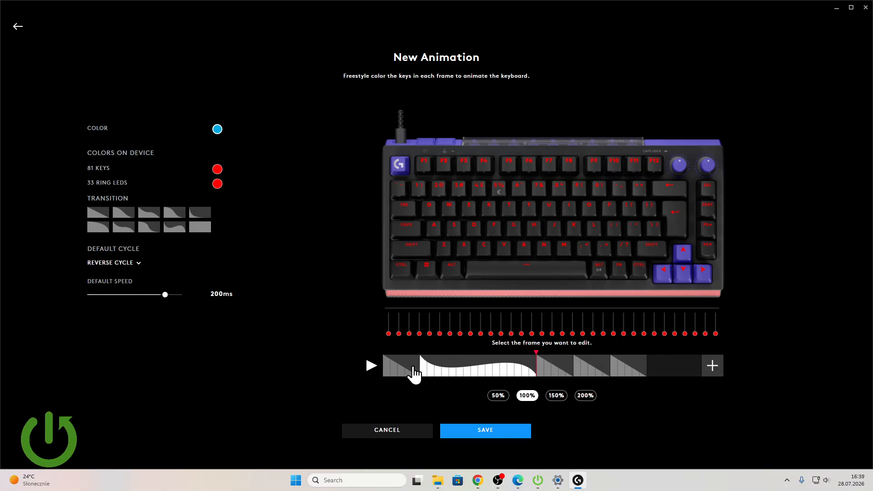
click(124, 263)
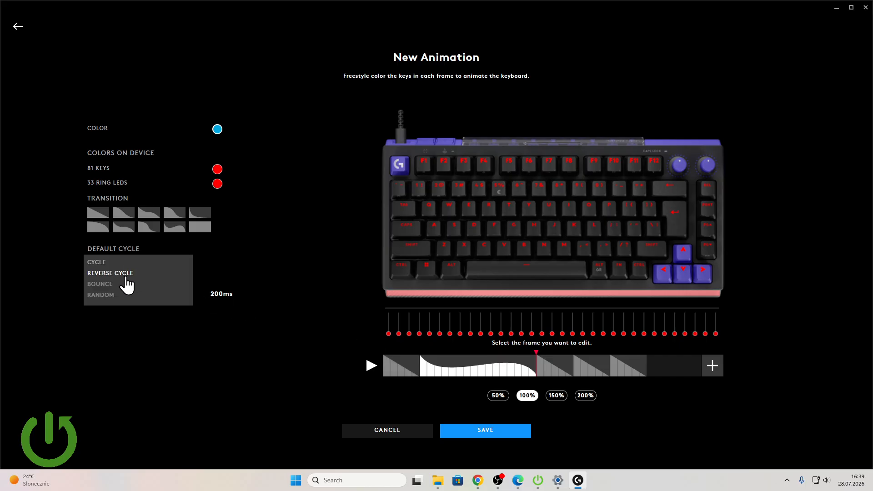
click(113, 276)
click(108, 264)
click(107, 284)
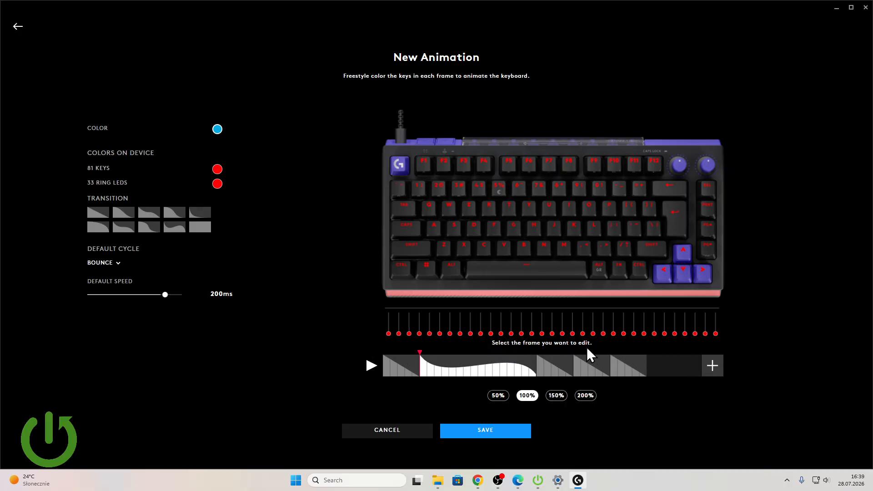
- Set the default cycle to Random and the default speed to 350 ms
click(103, 265)
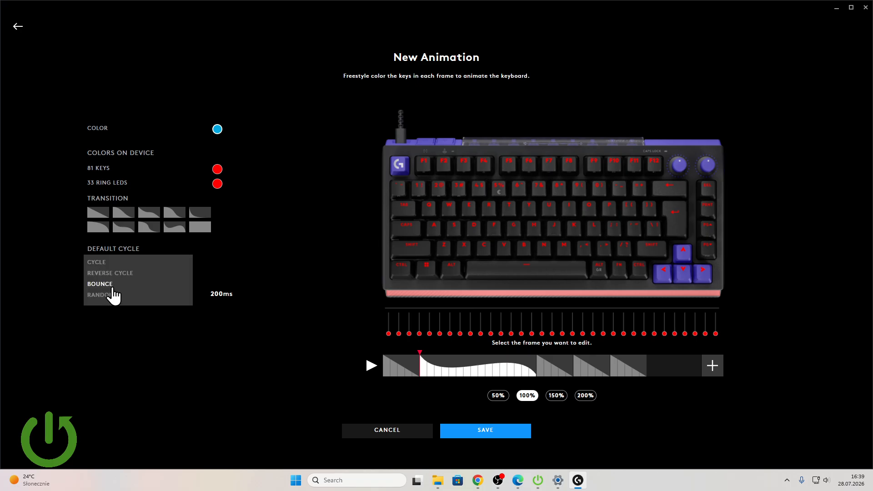
click(113, 294)
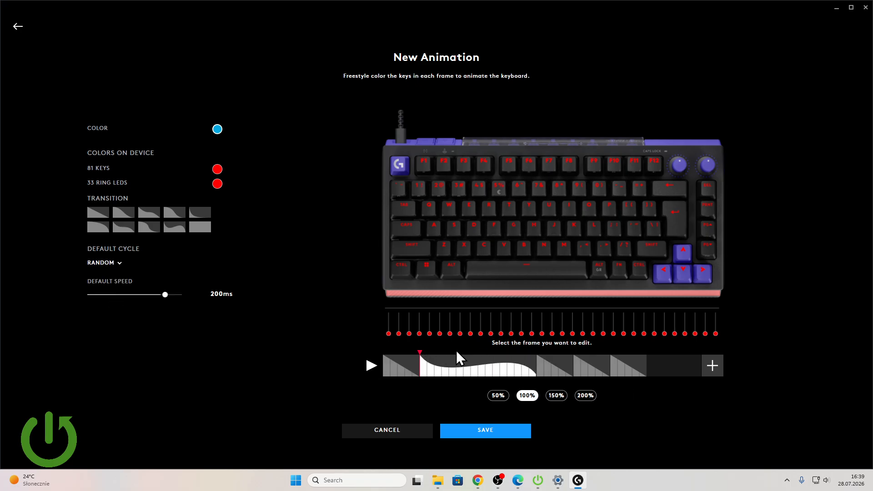
mouse_move(418, 353)
mouse_down()
mouse_move(379, 352)
mouse_move(412, 357)
mouse_up()
click(413, 363)
mouse_move(165, 309)
mouse_down()
mouse_move(119, 310)
mouse_move(151, 310)
mouse_up()
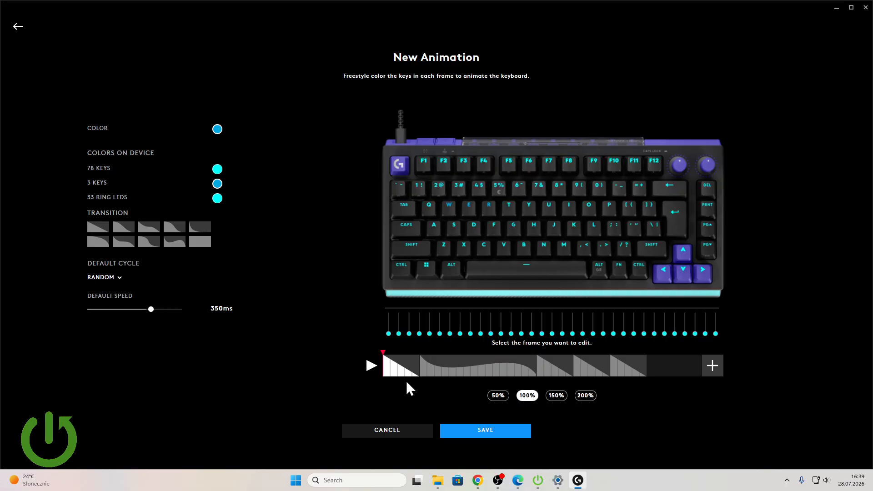
- Compare the timeline zoom levels 50%, 100%, 150% and 200%, finishing at 50%
click(435, 373)
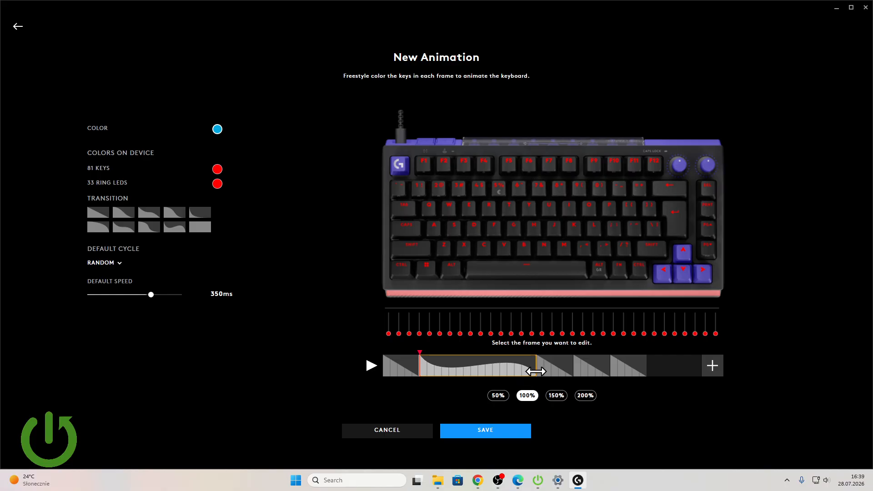
click(556, 394)
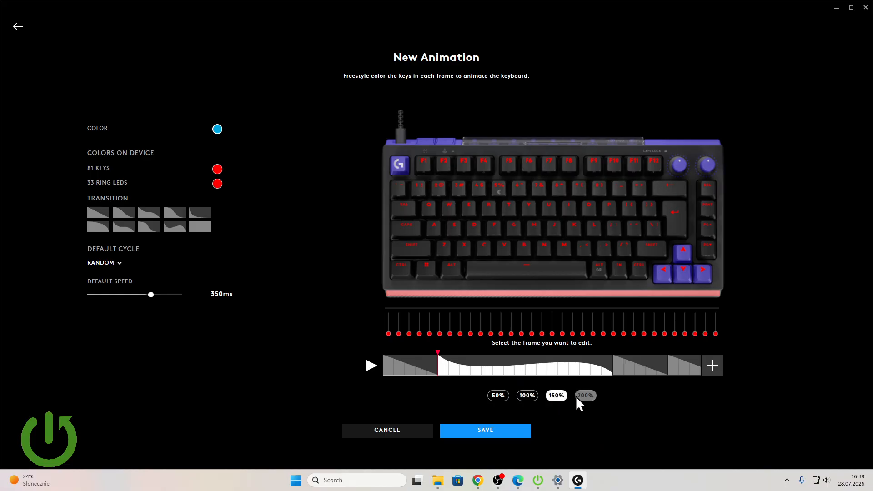
click(577, 396)
click(498, 396)
click(527, 395)
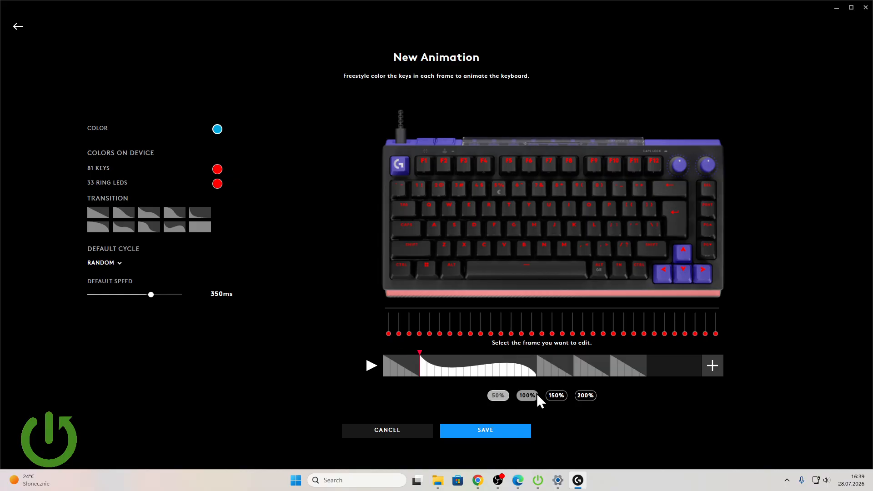
click(555, 395)
click(584, 395)
click(492, 398)
click(525, 397)
click(552, 396)
click(498, 396)
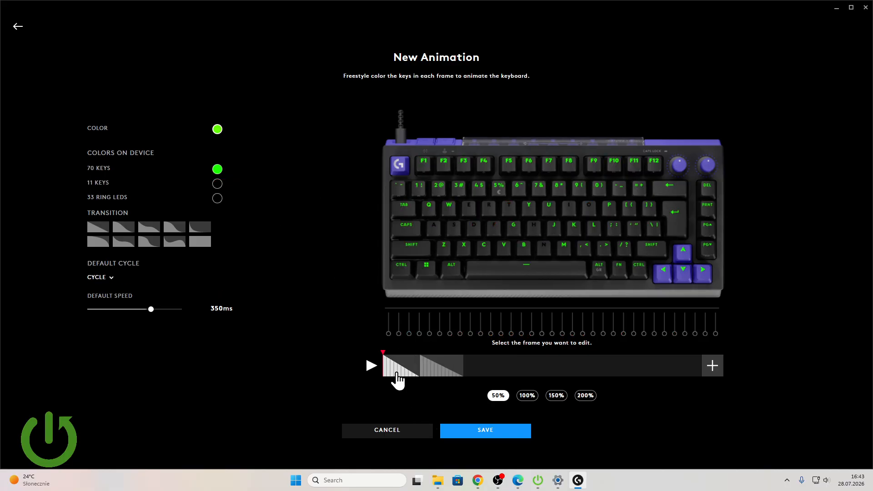
- Check both frames of the two-frame green animation and save it
click(415, 370)
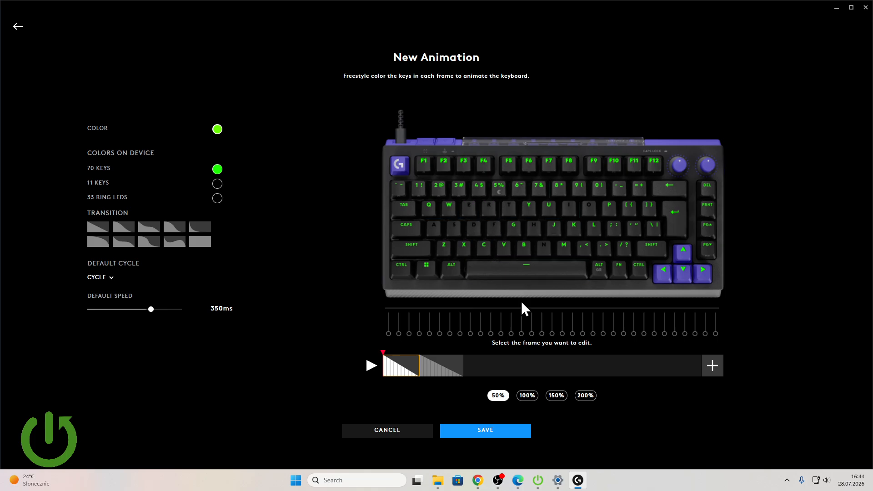
click(441, 369)
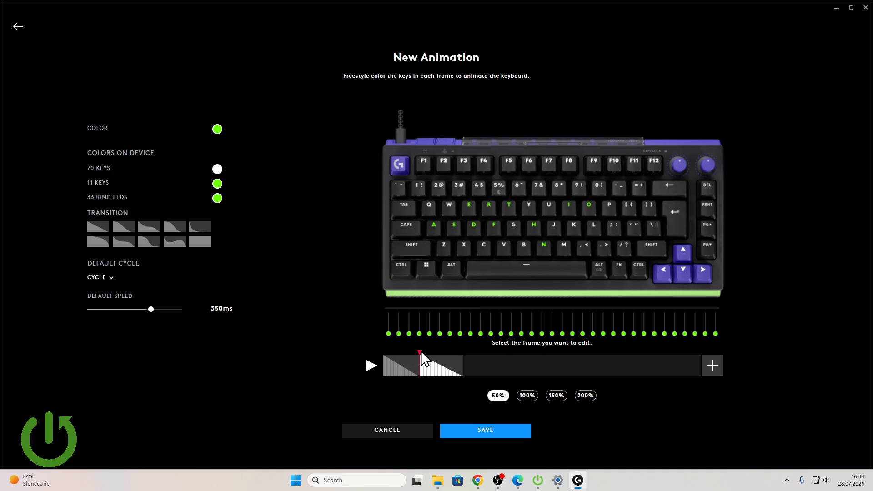
click(394, 353)
click(483, 432)
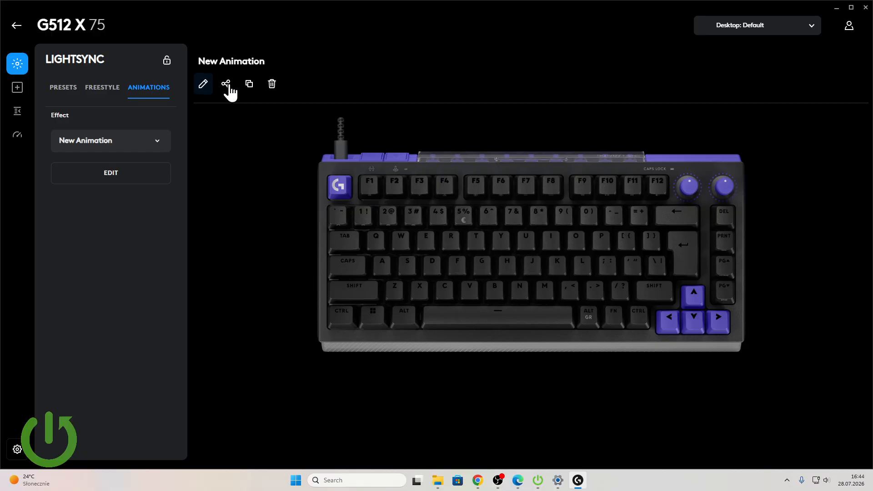
- Rename the New Animation effect as "HRINFO Signature" and save the name
click(204, 91)
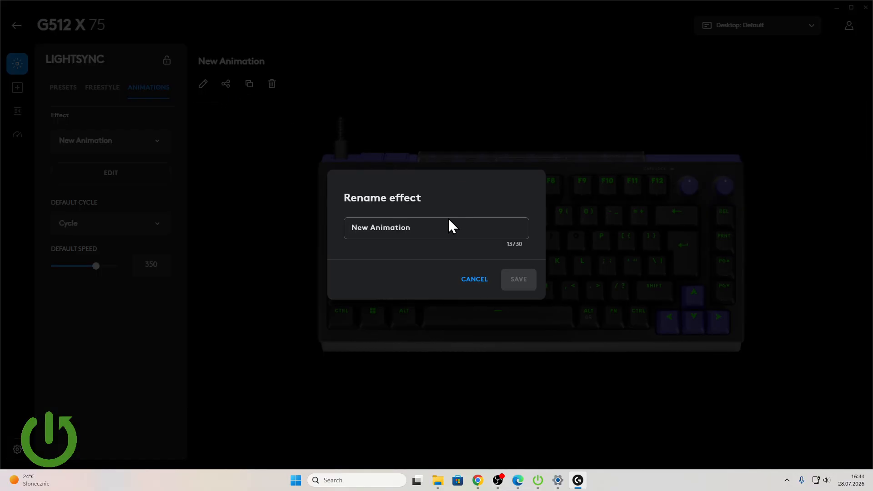
click(432, 231)
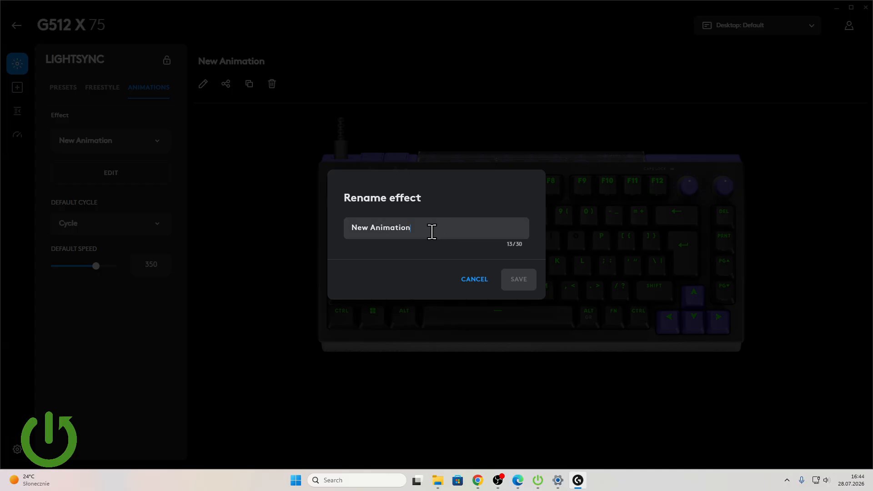
text(HA)
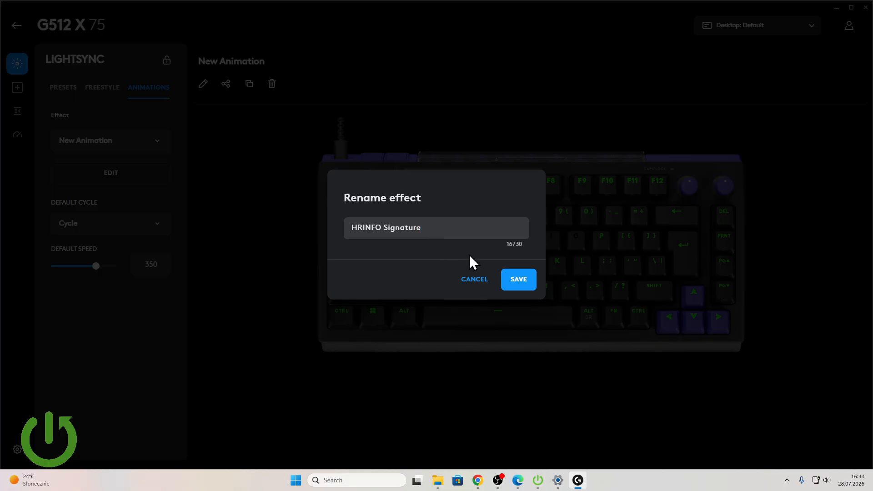
click(514, 284)
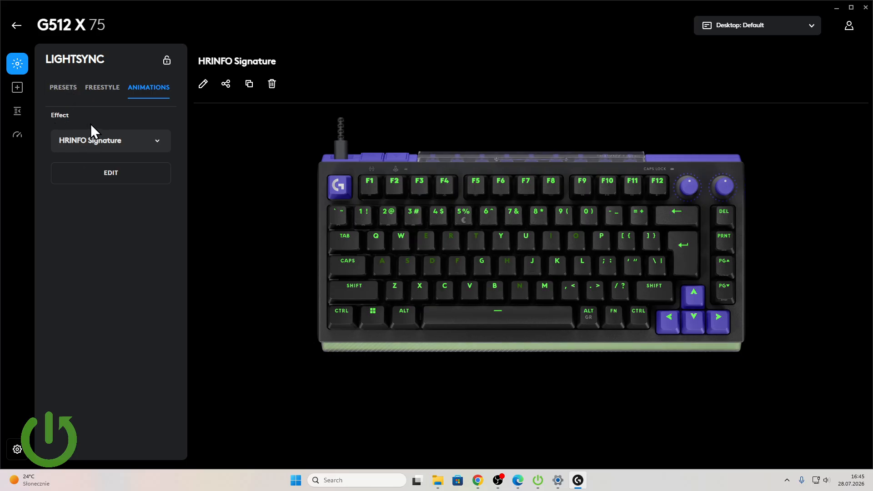
- Replace the COOL ANIMATIONM effect stored on the device with the HRINFO Signature animation in the device lighting settings
click(18, 448)
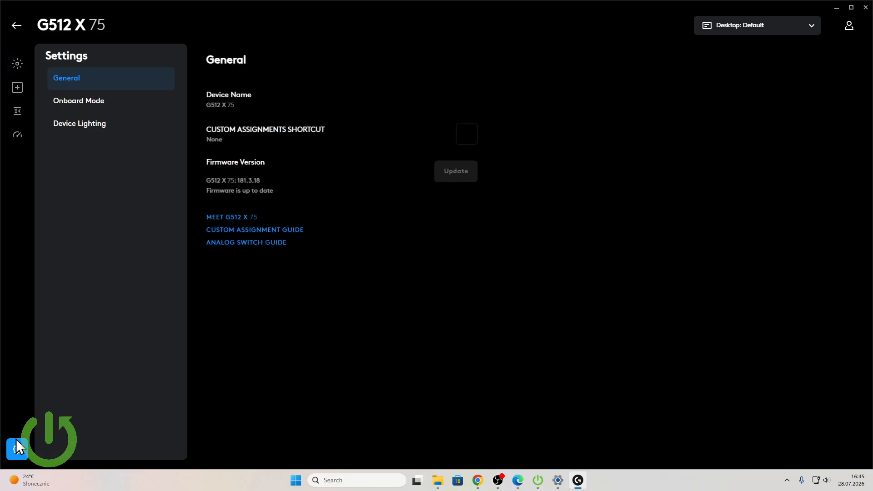
click(103, 132)
scroll(370, 274, down, 2)
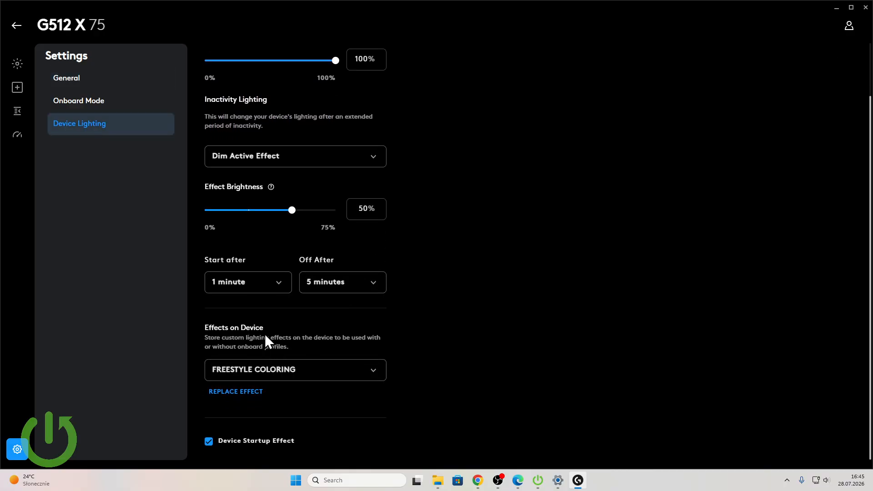
click(362, 371)
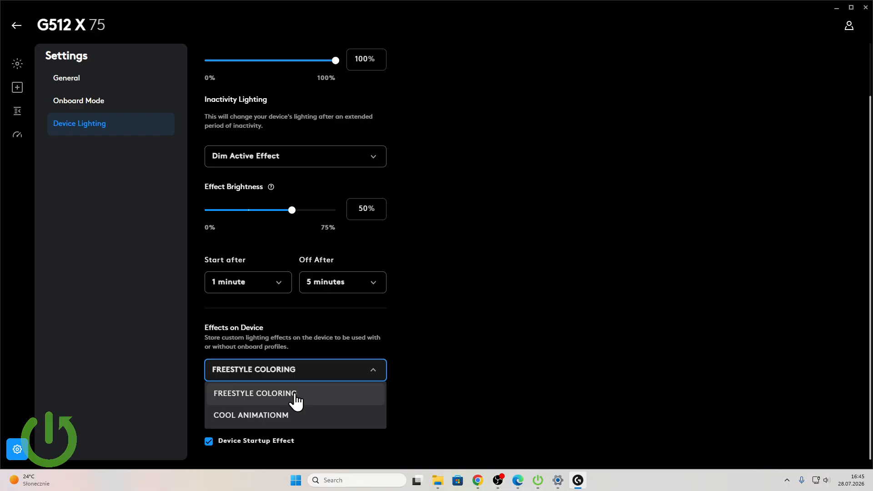
click(300, 414)
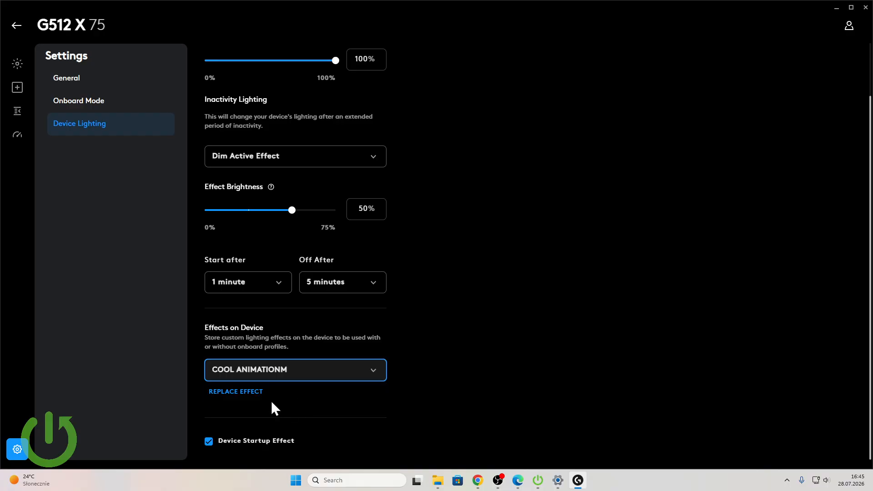
click(253, 395)
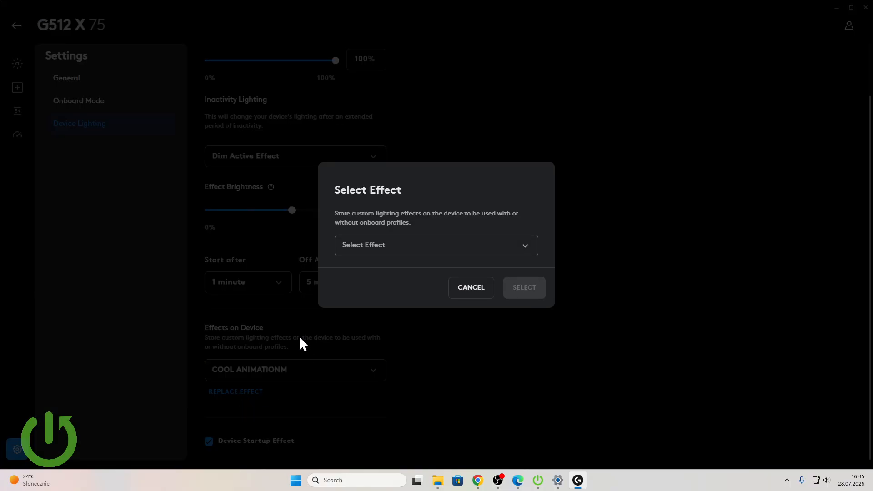
click(374, 248)
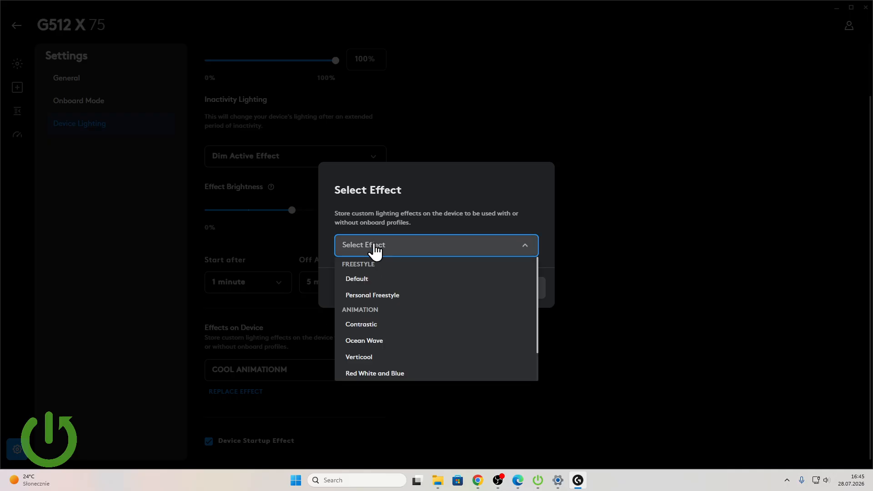
scroll(385, 300, down, 2)
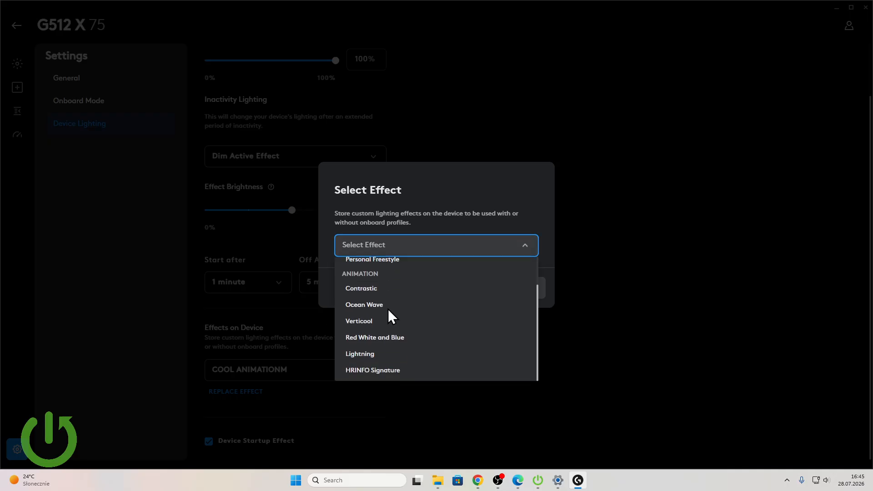
click(388, 371)
click(529, 296)
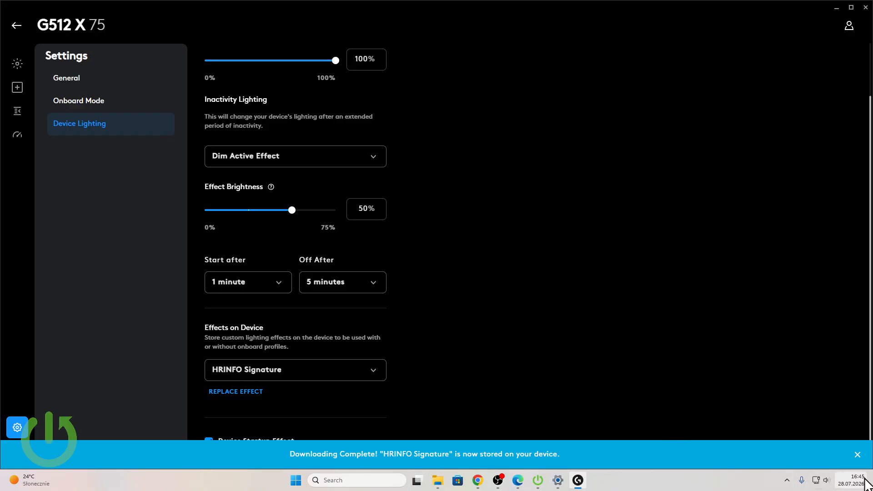
- Set the LIGHTSYNC preset effect to the on-device effect HRINFO Signature
click(20, 71)
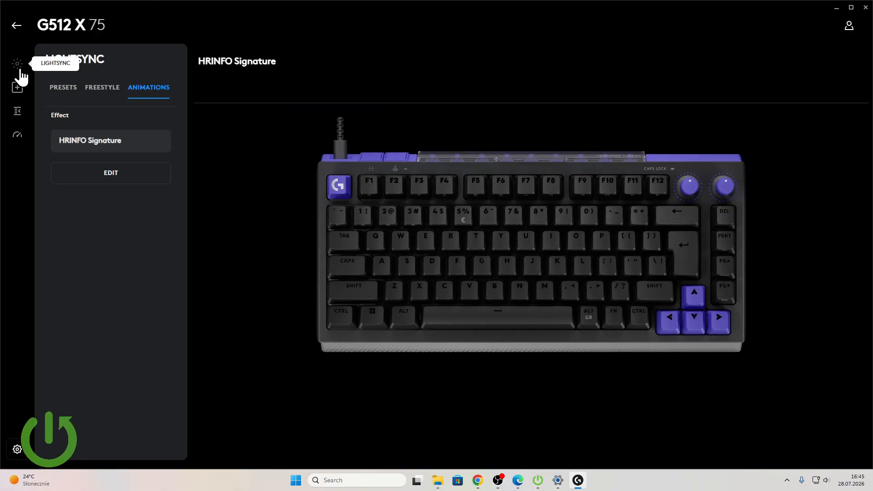
click(60, 89)
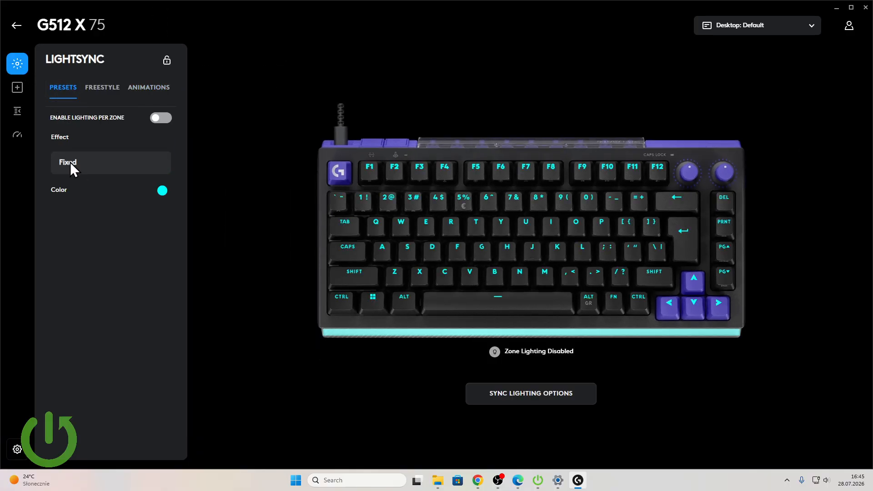
click(84, 168)
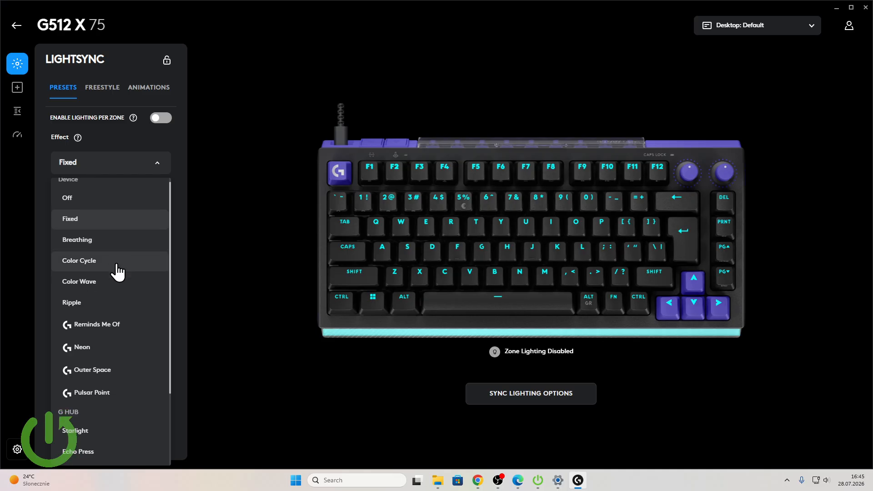
scroll(117, 270, down, 3)
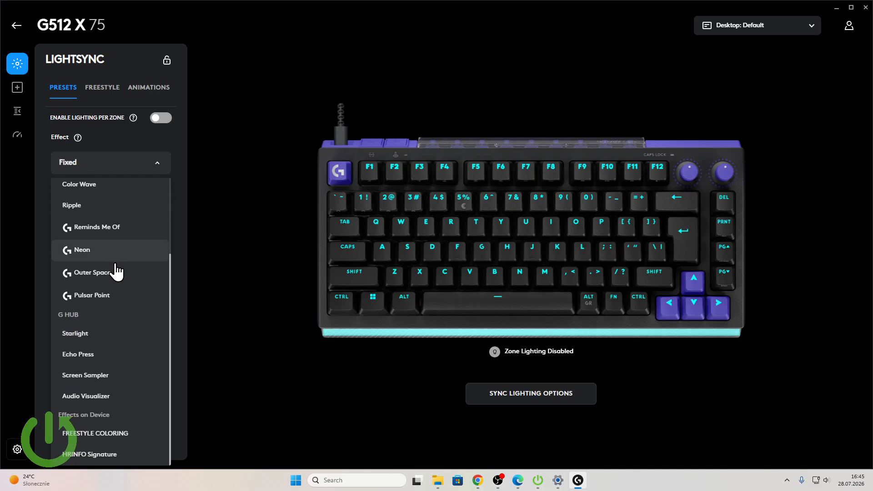
click(86, 454)
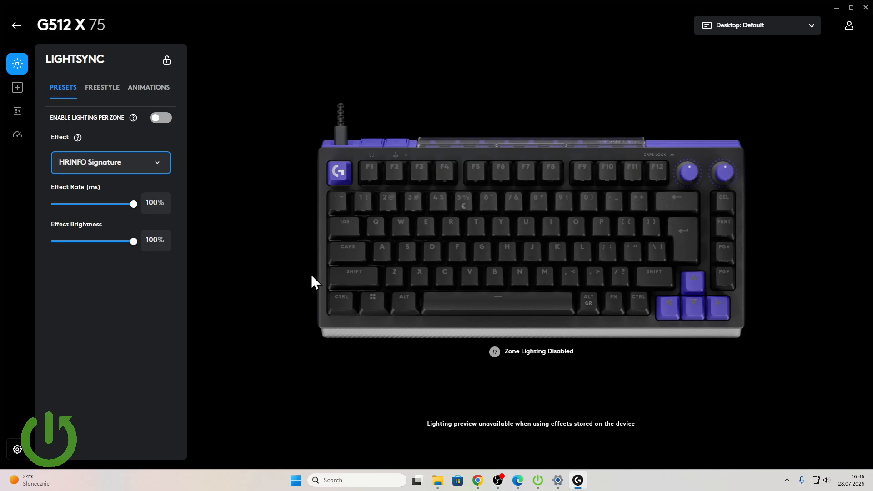
- Import the G HUB profile Desktop: Default into the M1 slot of the onboard device profiles
click(12, 448)
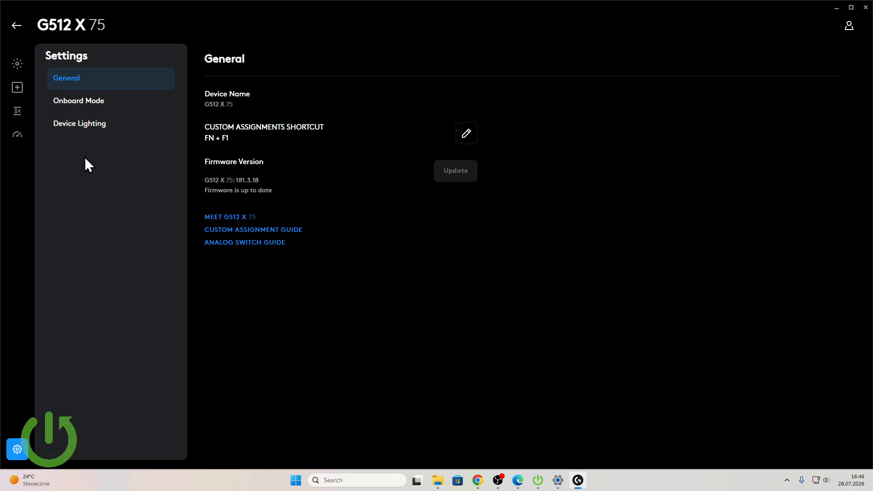
click(73, 106)
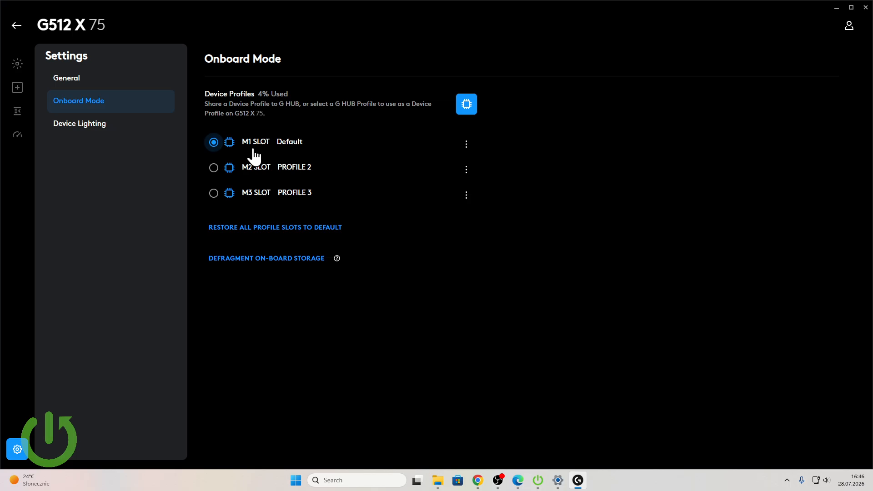
click(467, 150)
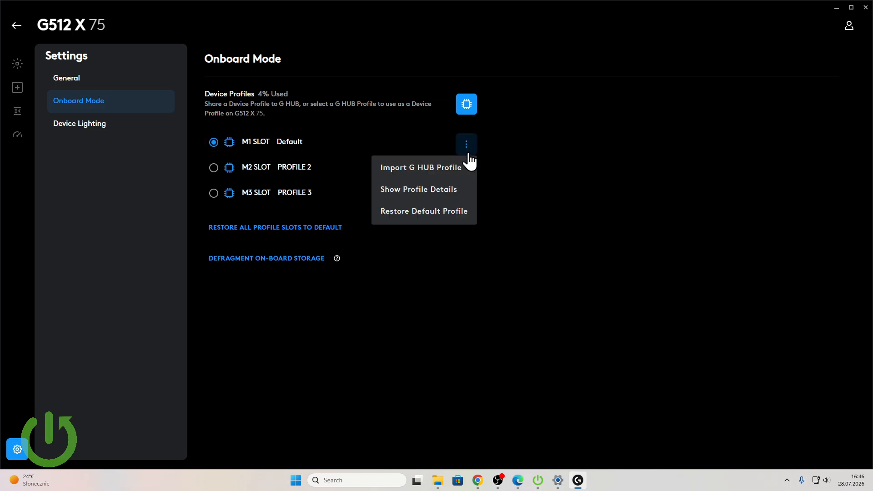
click(425, 166)
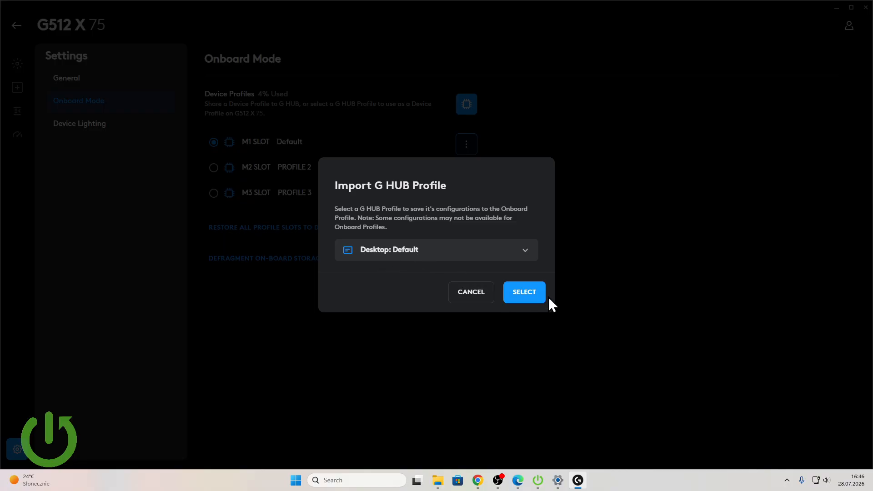
click(525, 293)
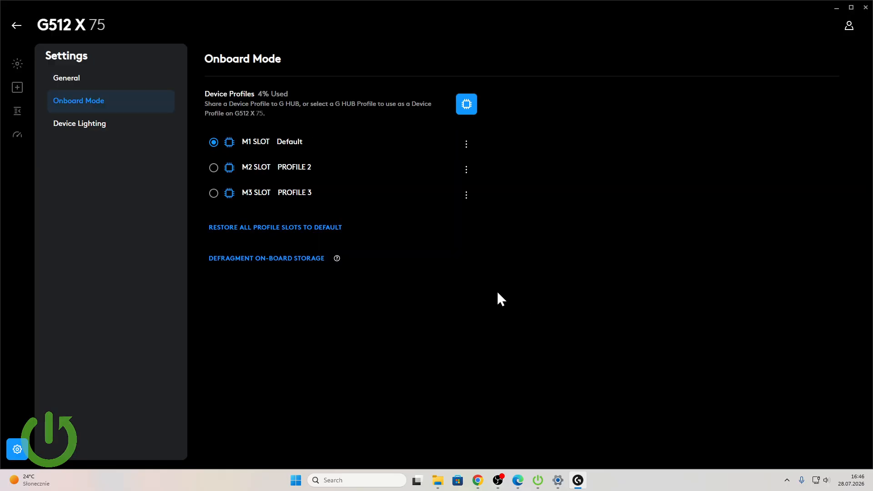